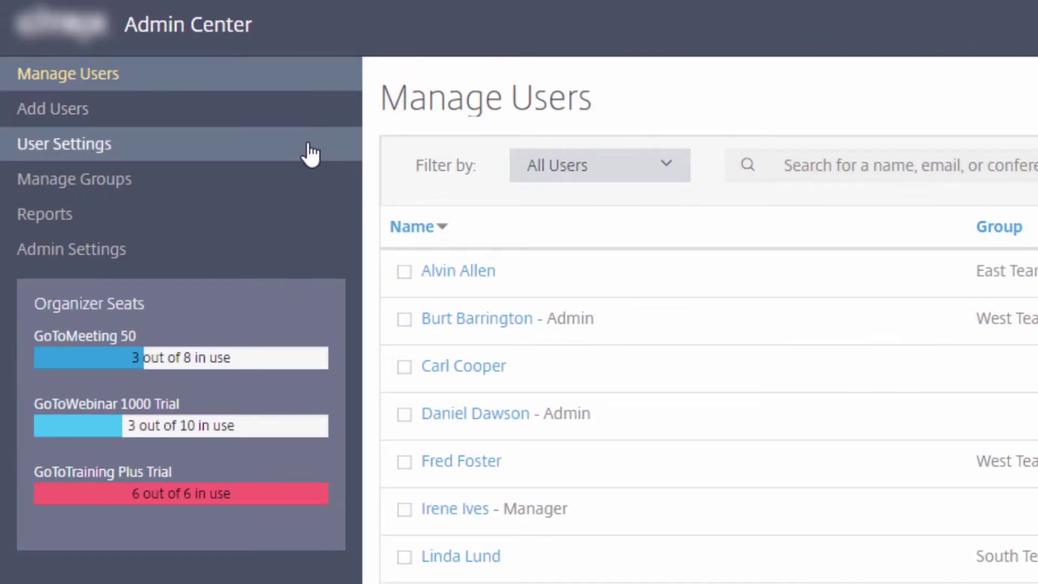
# - Browse Manage Users: review the filter options and search box, then view one user's details
pyautogui.click(313, 152)
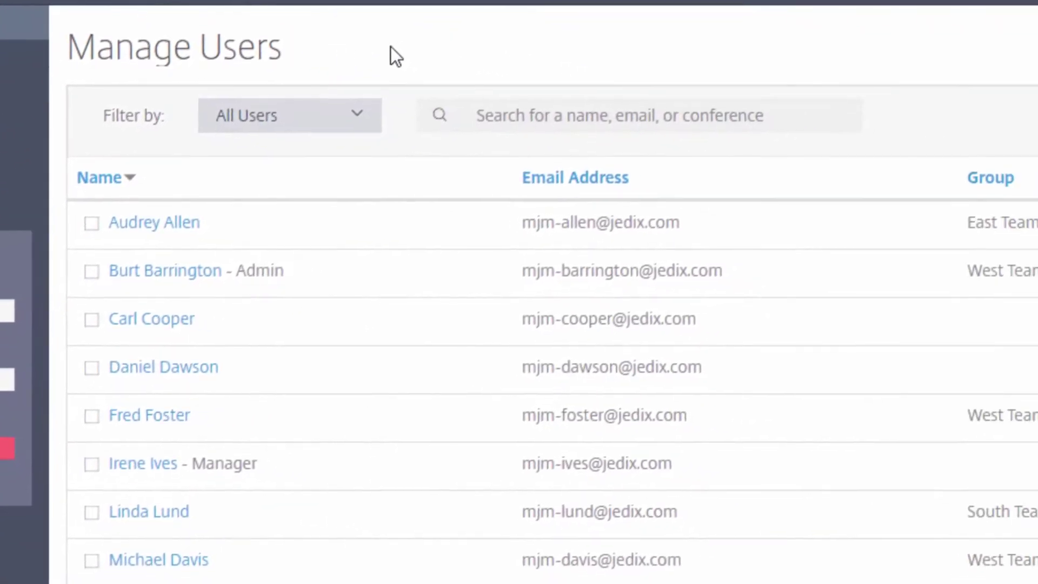
pyautogui.click(355, 114)
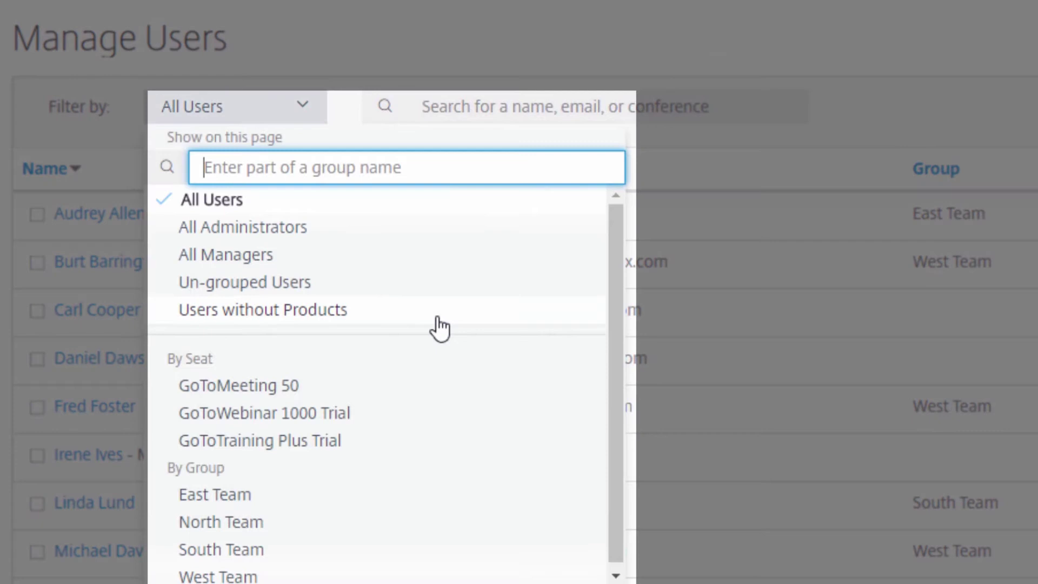
pyautogui.click(883, 115)
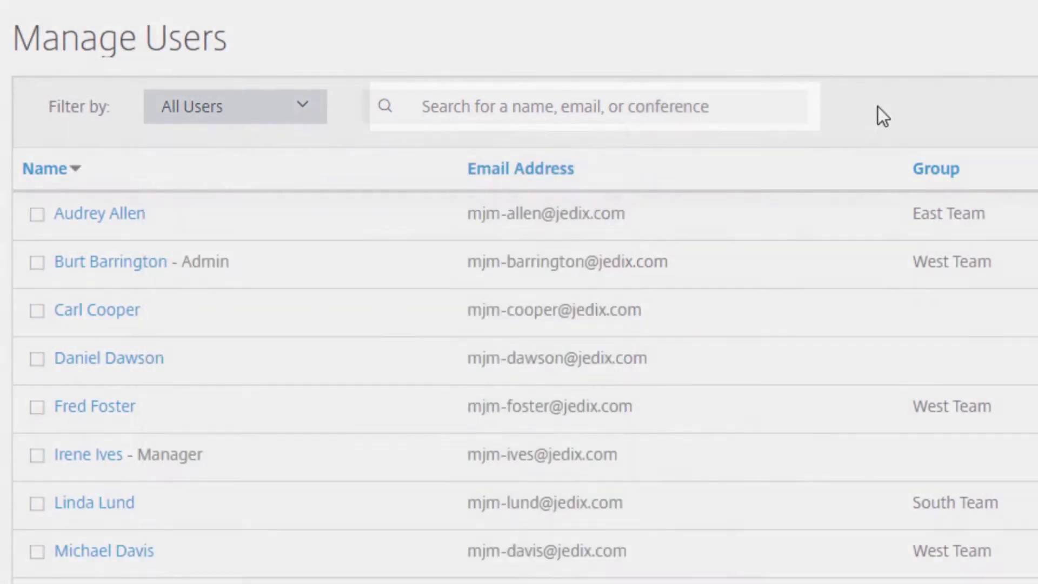
pyautogui.click(746, 106)
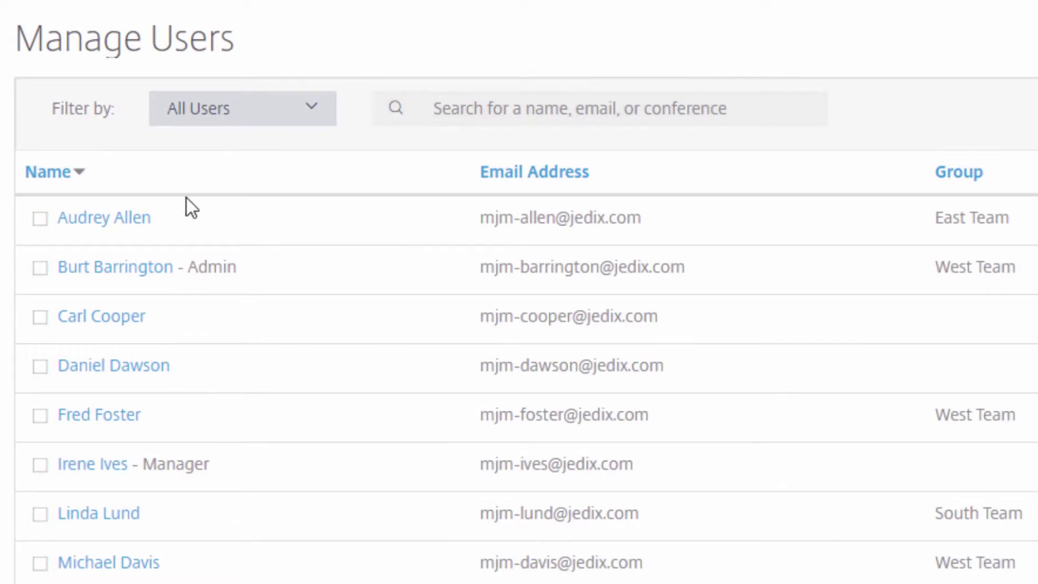
pyautogui.click(155, 267)
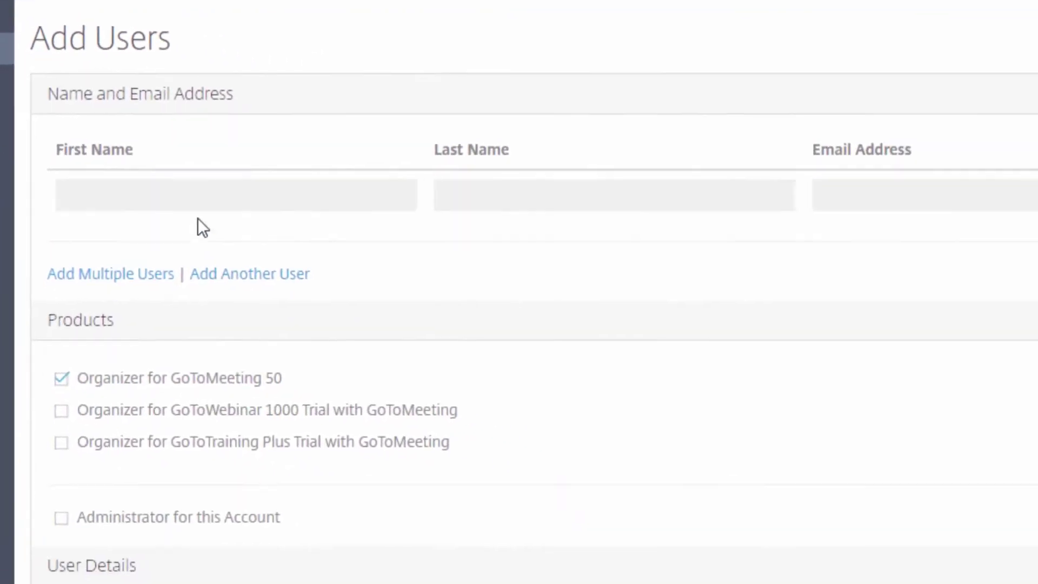
# - Enter the new user's first name, last name and email, and grant a GoToWebinar 1000 Trial organizer seat
pyautogui.click(356, 243)
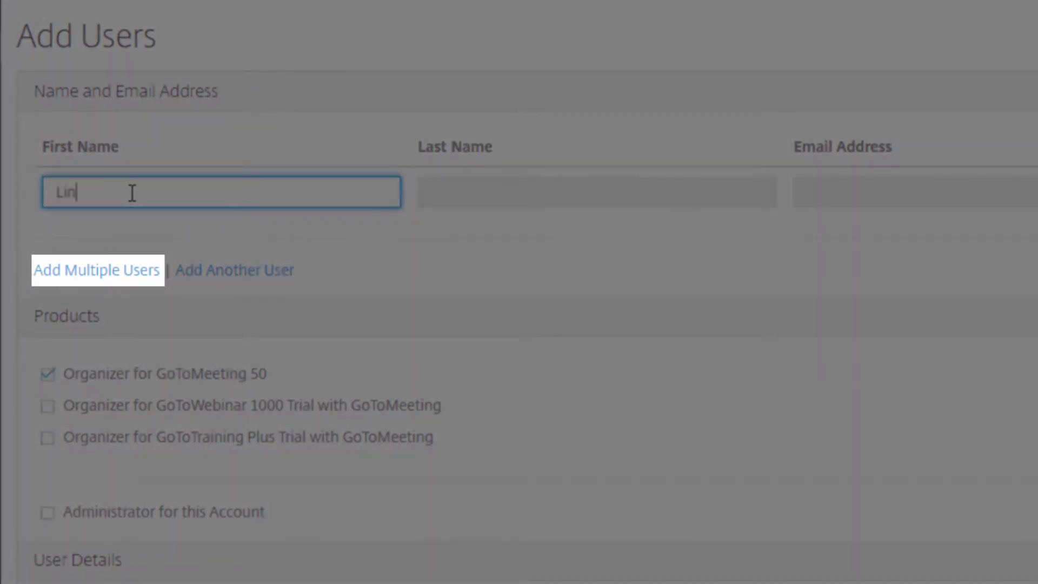
pyautogui.press('Tab')
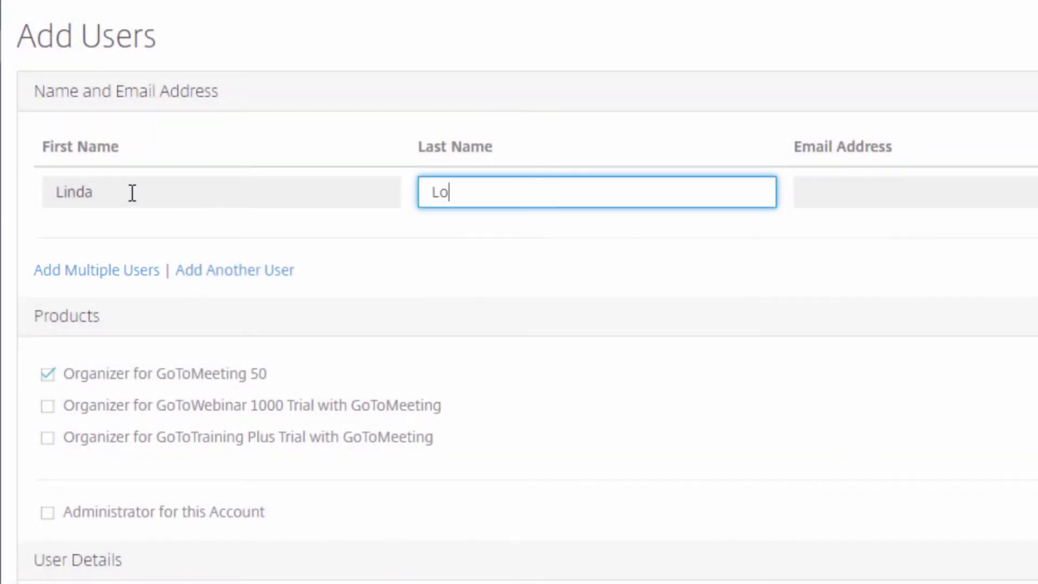
pyautogui.press('Tab')
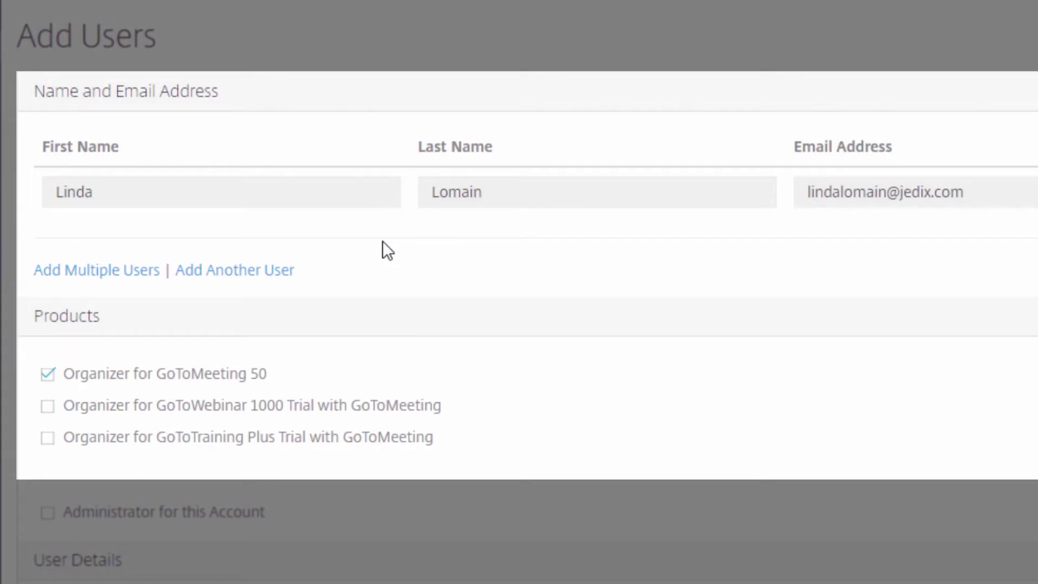
pyautogui.click(47, 405)
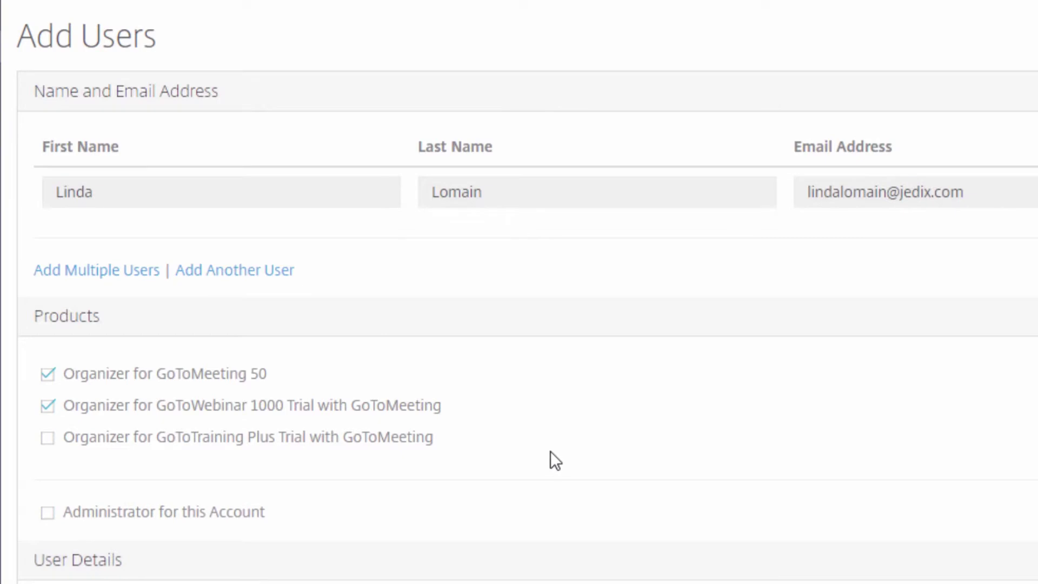
pyautogui.scroll(-1, 551, 452)
pyautogui.scroll(-1, 547, 371)
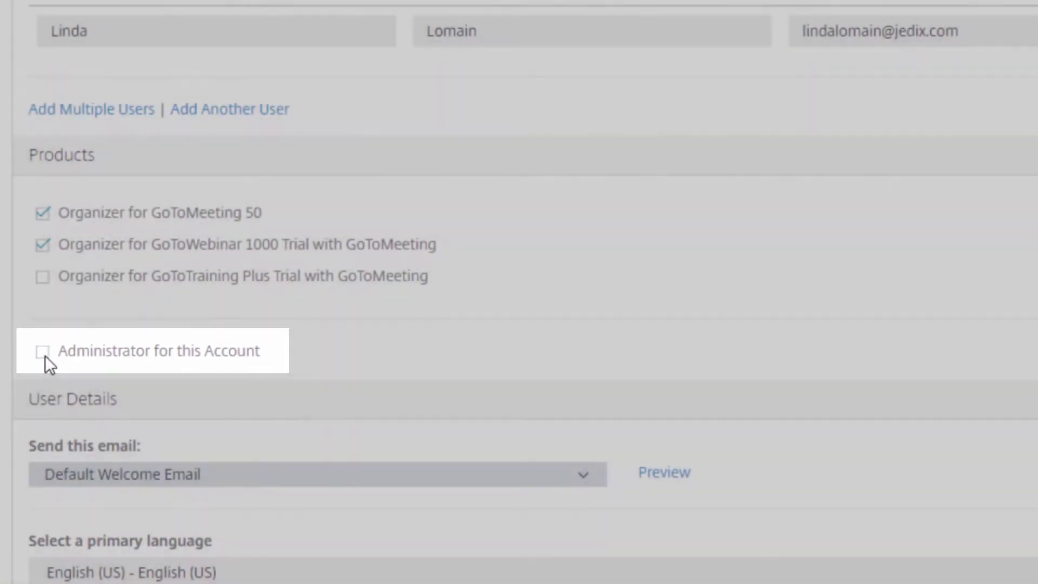
# - Make the new user an Administrator for this Account and assign them to North Team
pyautogui.click(44, 352)
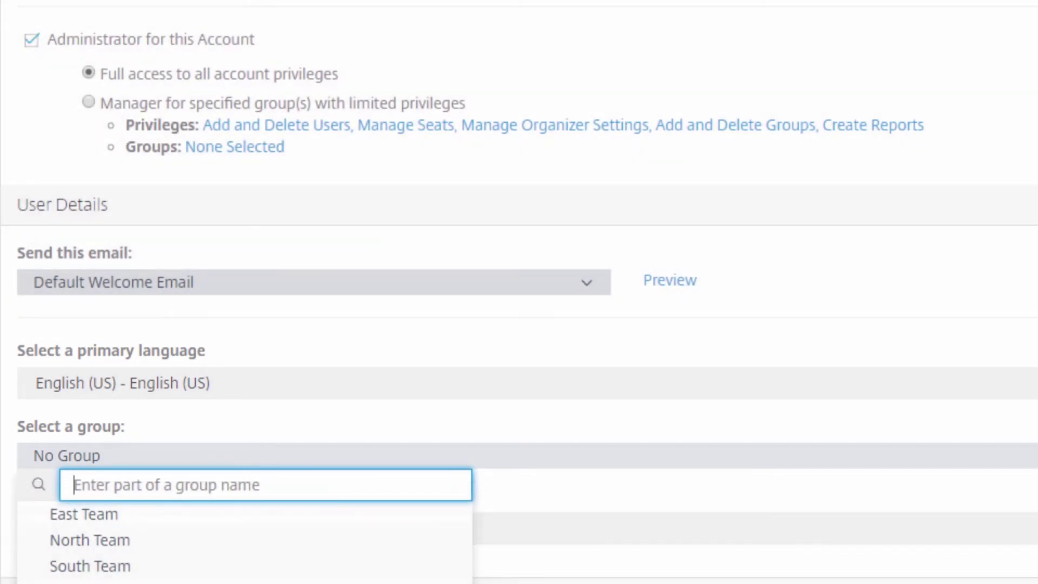
pyautogui.click(306, 540)
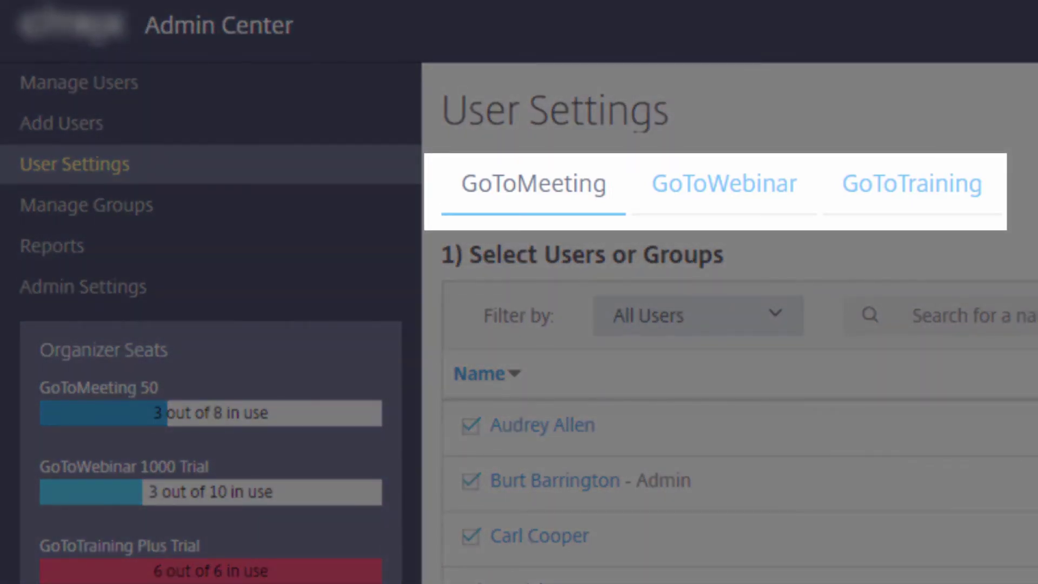
# - Review the GoToWebinar and GoToTraining user settings, returning to GoToWebinar
pyautogui.click(775, 186)
pyautogui.click(924, 194)
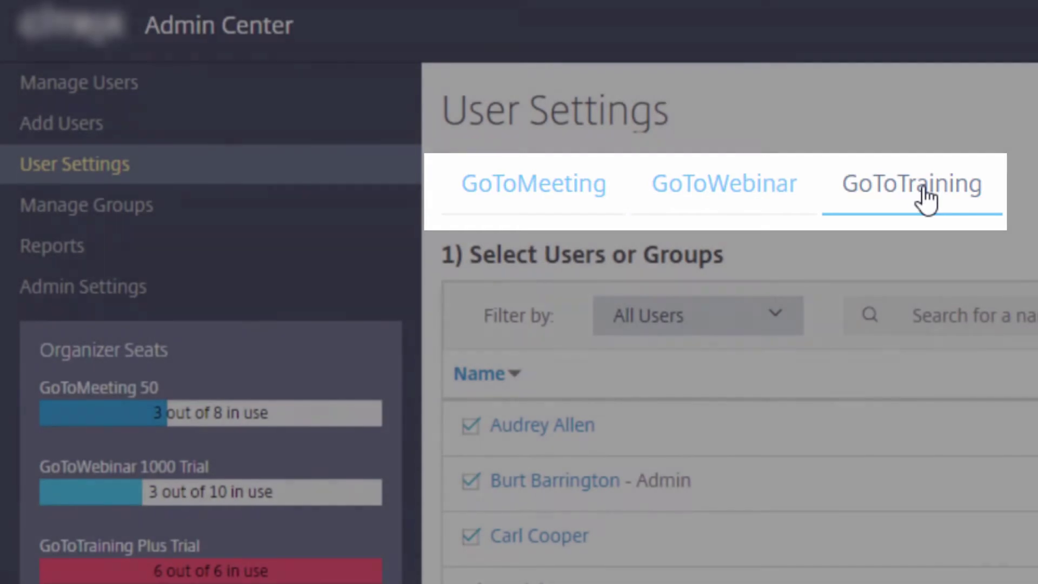
pyautogui.click(727, 189)
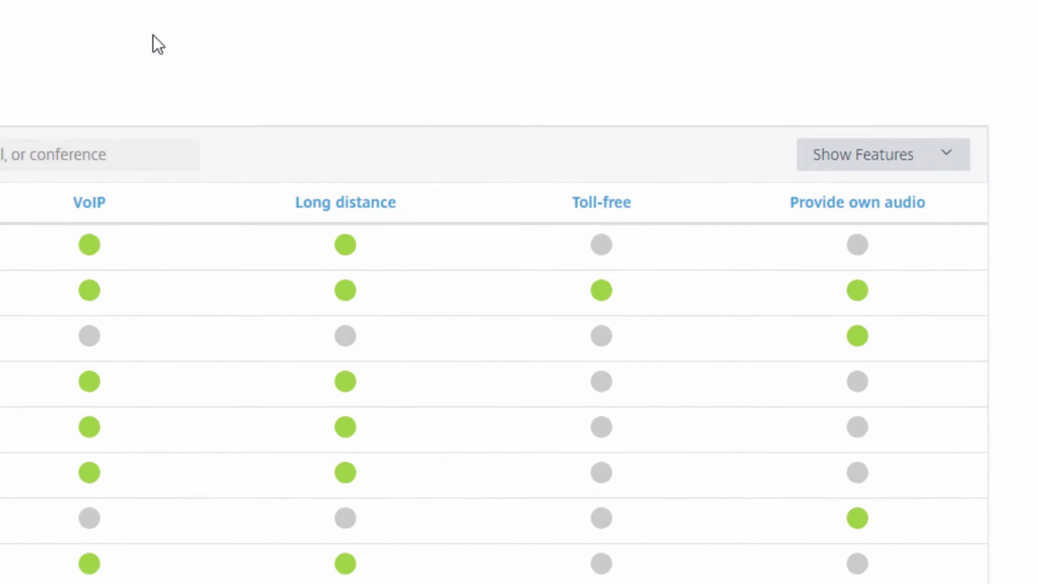
# - Remove the Toll-free column from the features shown in the user settings table
pyautogui.click(920, 162)
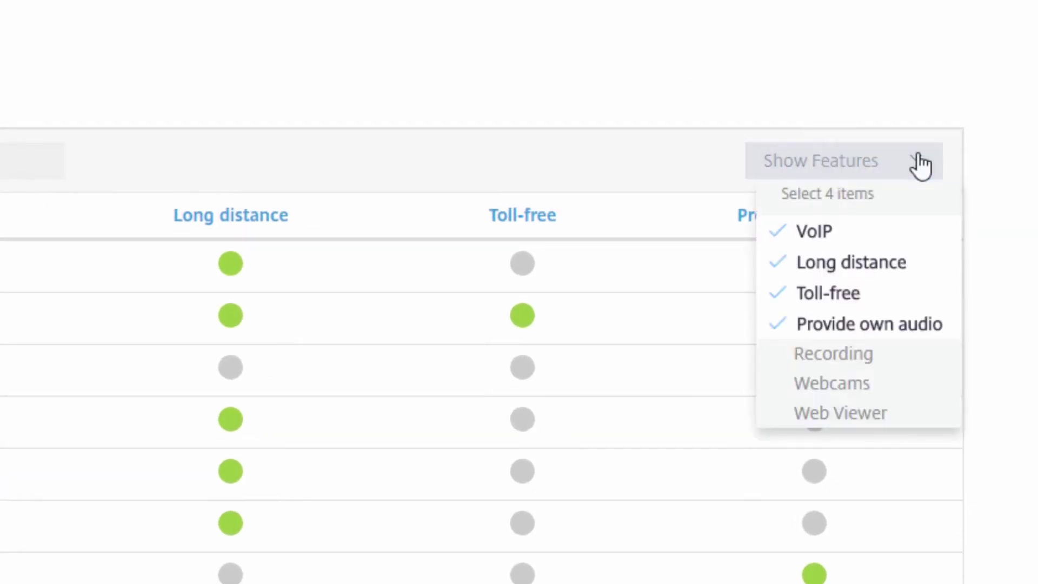
pyautogui.click(782, 294)
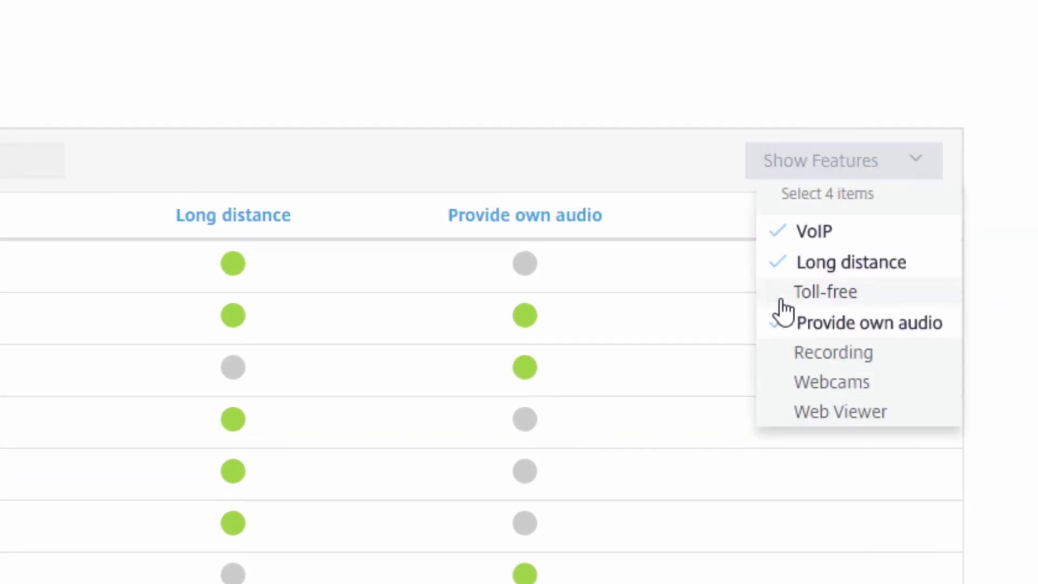
pyautogui.click(920, 162)
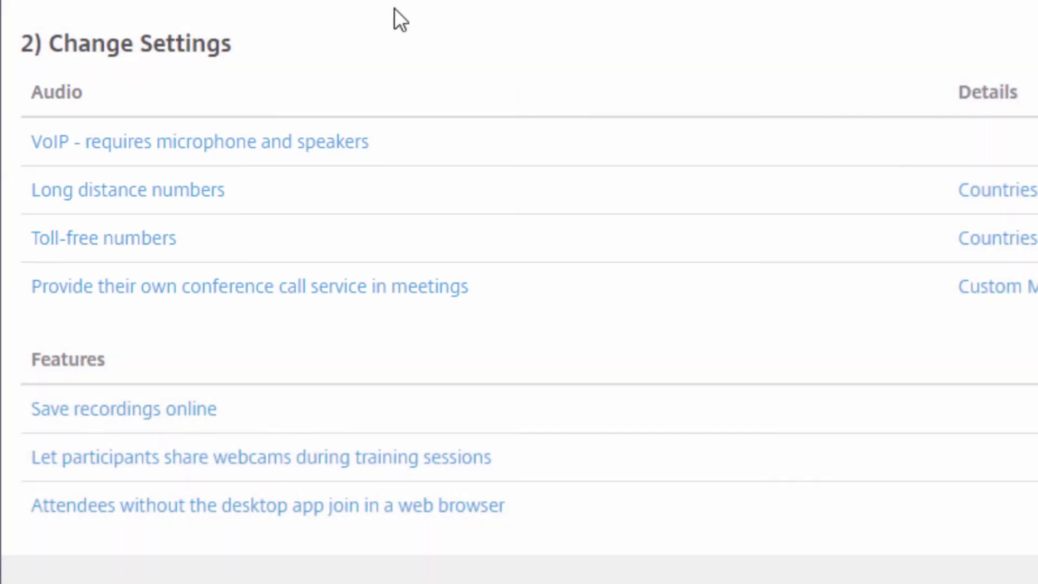
# - Turn VoIP on by default and include long distance numbers for Austria and Canada
pyautogui.click(357, 142)
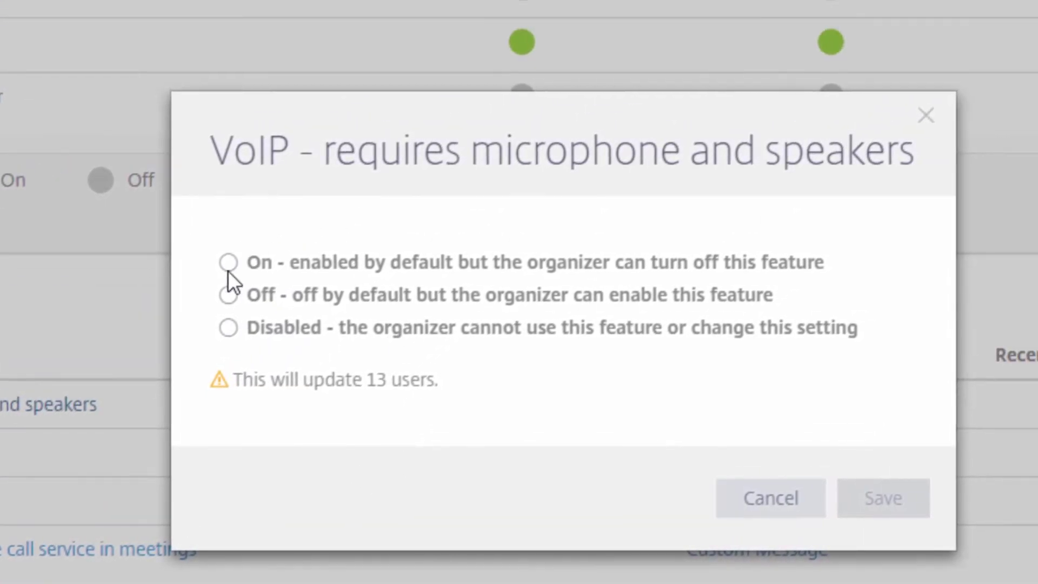
pyautogui.click(228, 261)
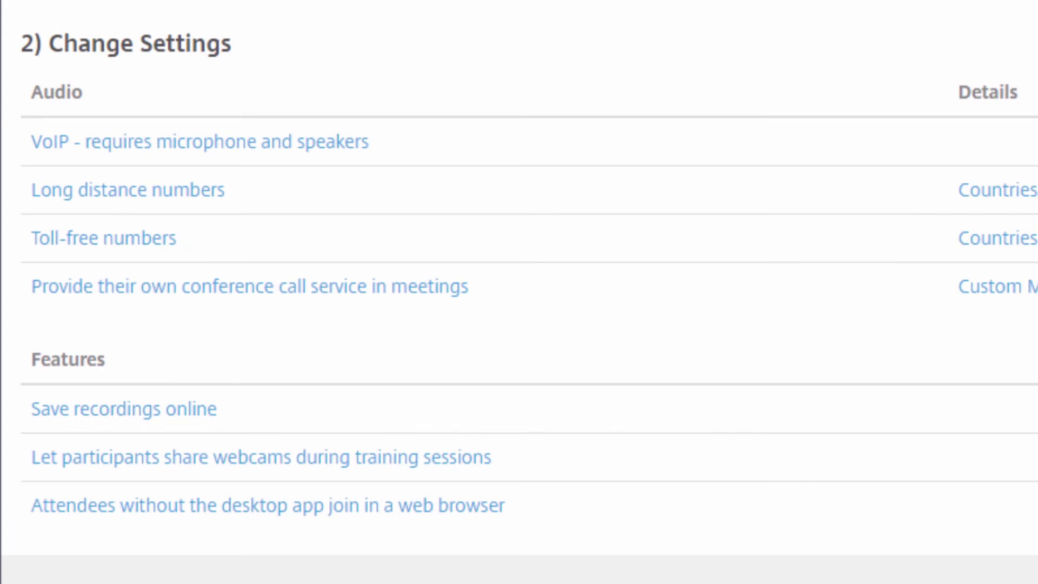
pyautogui.click(1005, 195)
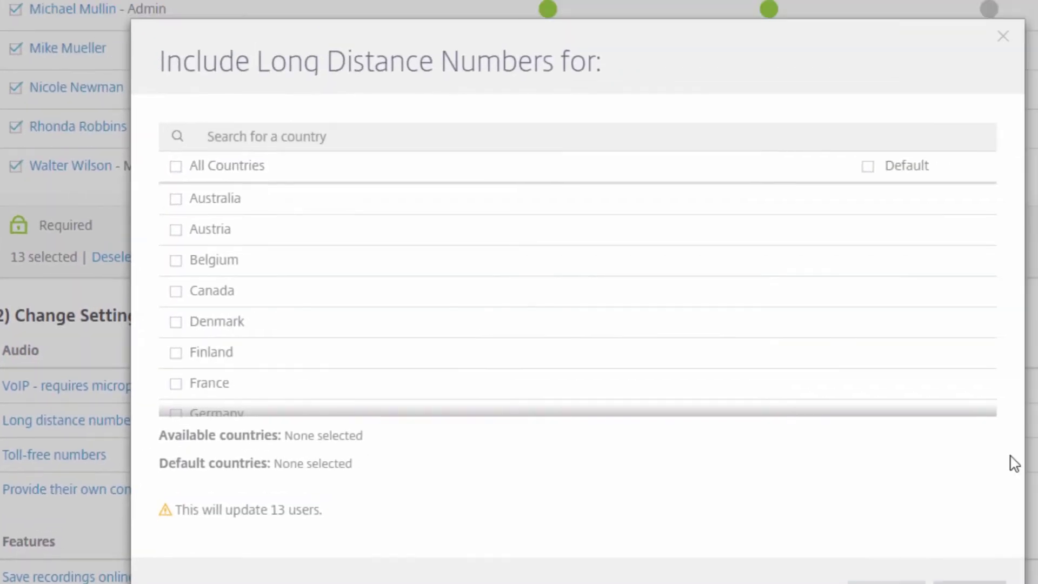
pyautogui.click(176, 229)
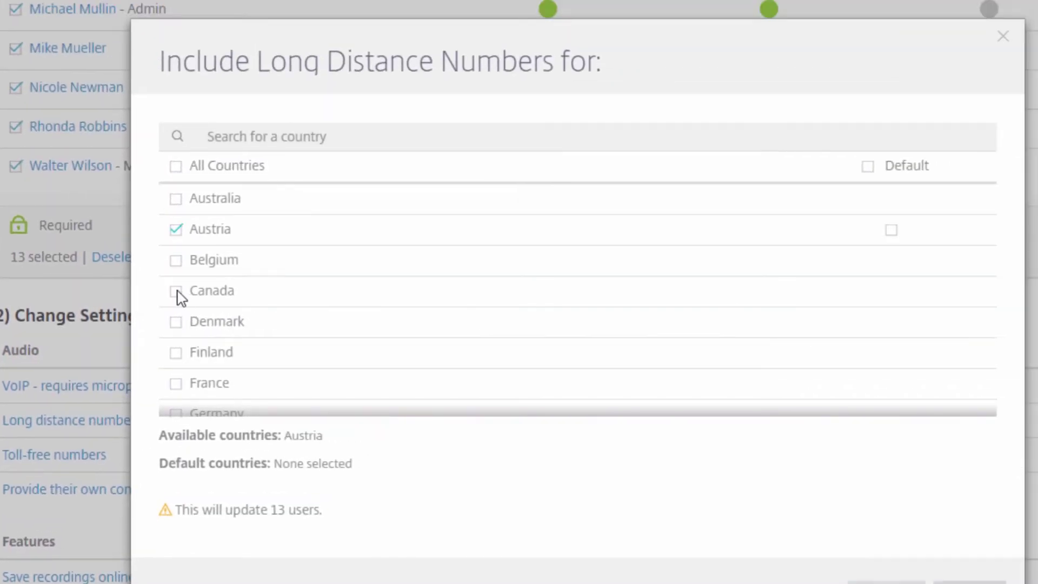
pyautogui.click(177, 291)
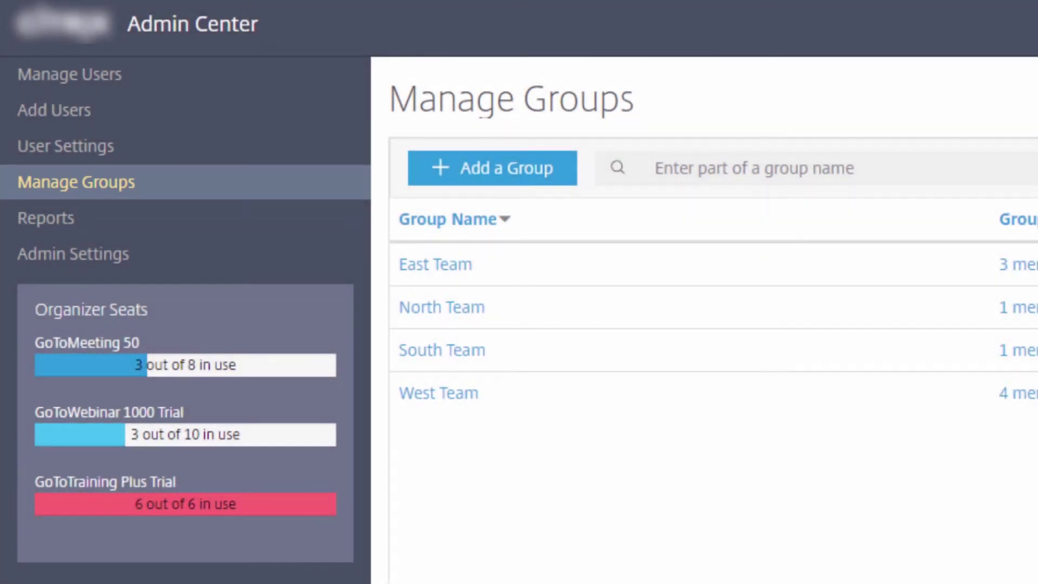
# - Look at the Add a Group dialog, then go to the Reports page
pyautogui.click(559, 168)
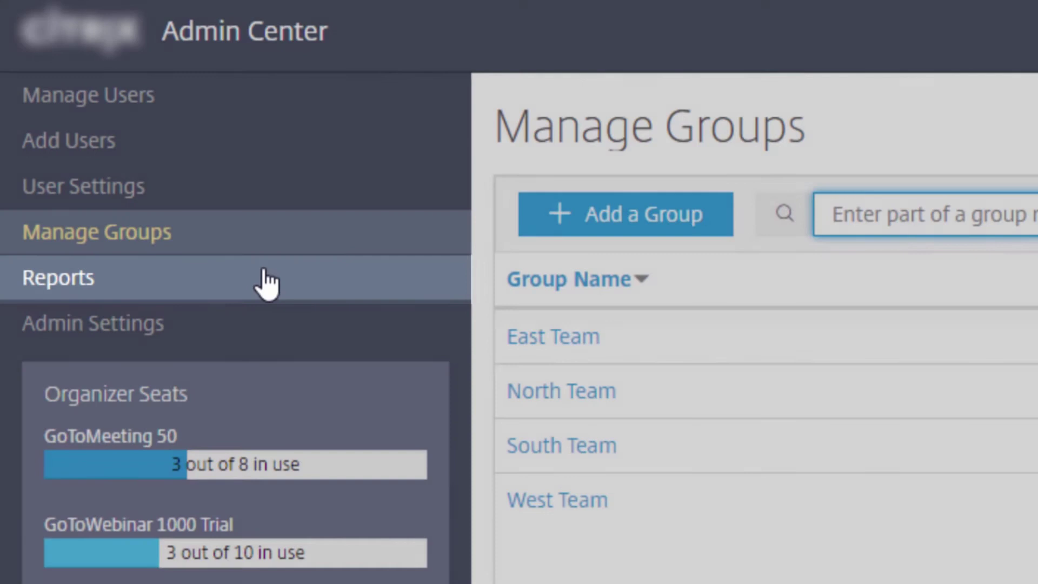
pyautogui.click(268, 280)
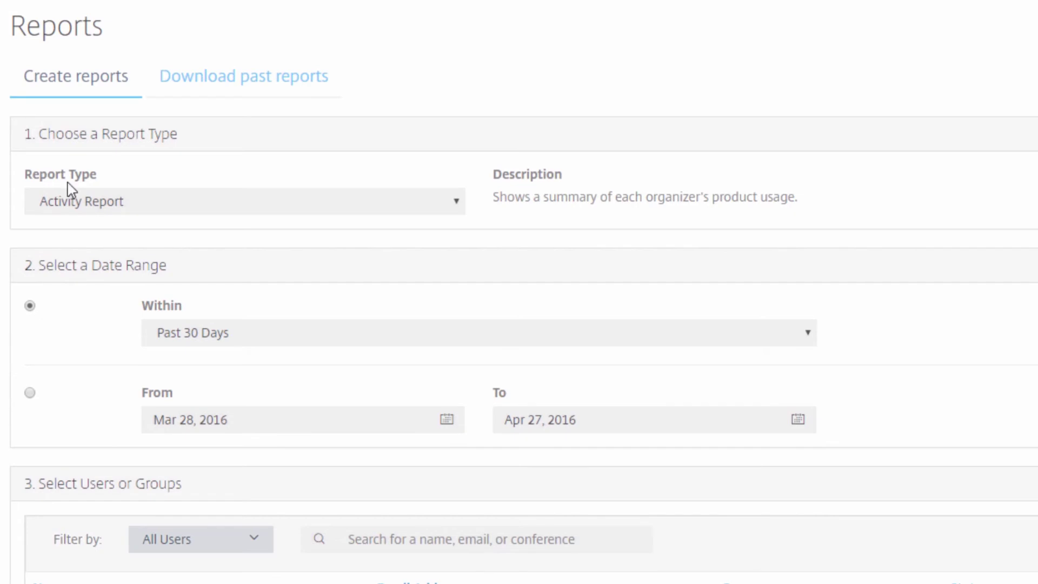
# - Create an Activity Report for East Team users over a specific from–to date range
pyautogui.click(349, 208)
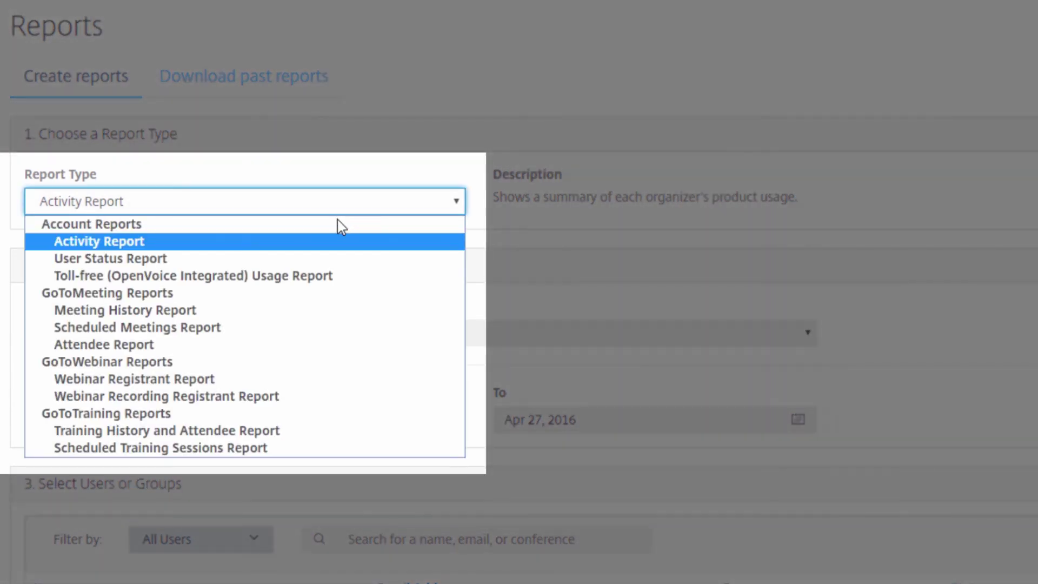
pyautogui.click(345, 219)
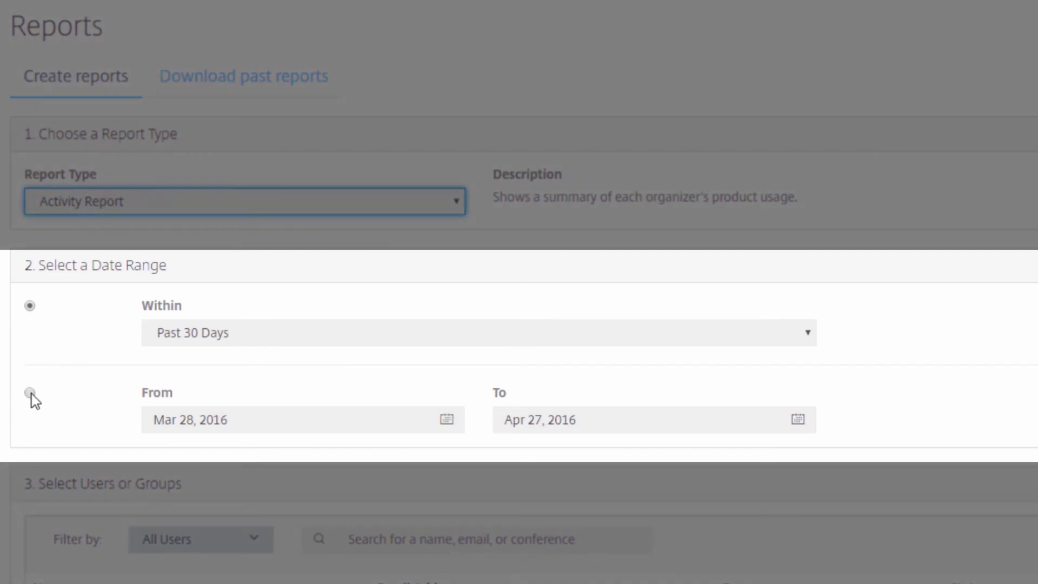
pyautogui.click(29, 392)
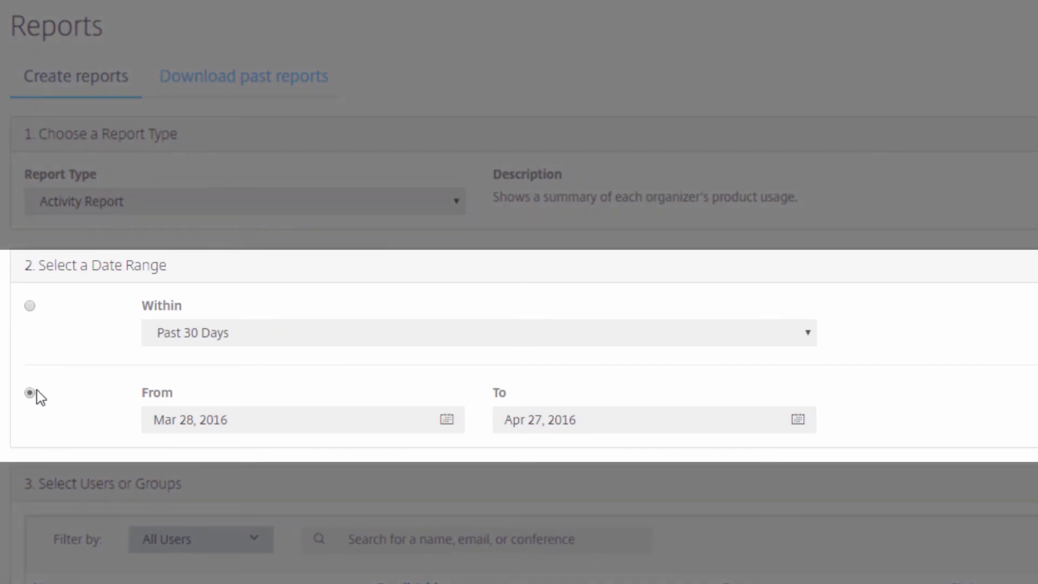
pyautogui.scroll(-3, 936, 395)
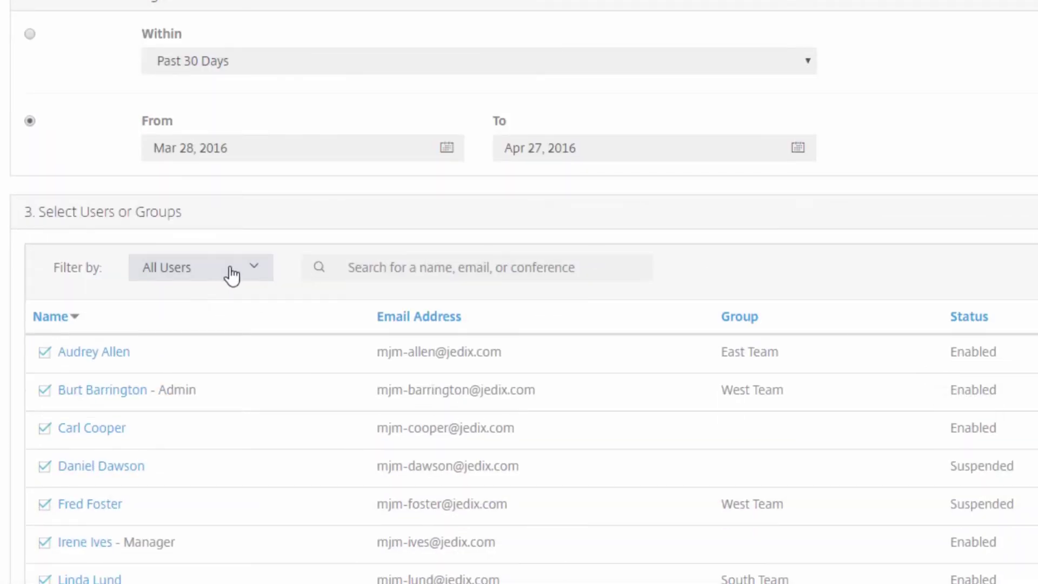
pyautogui.click(253, 260)
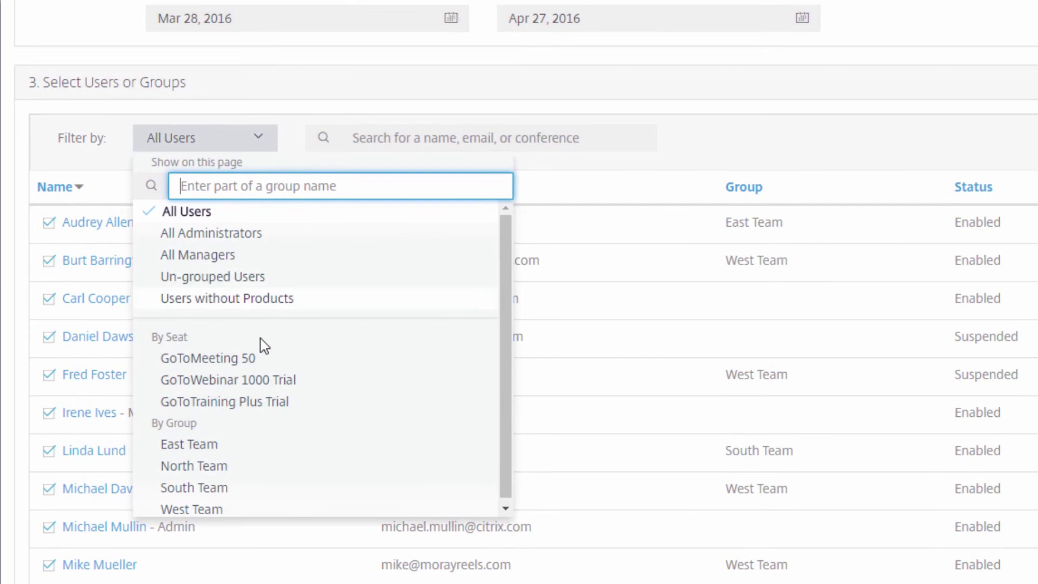
pyautogui.click(189, 443)
pyautogui.scroll(-3, 988, 53)
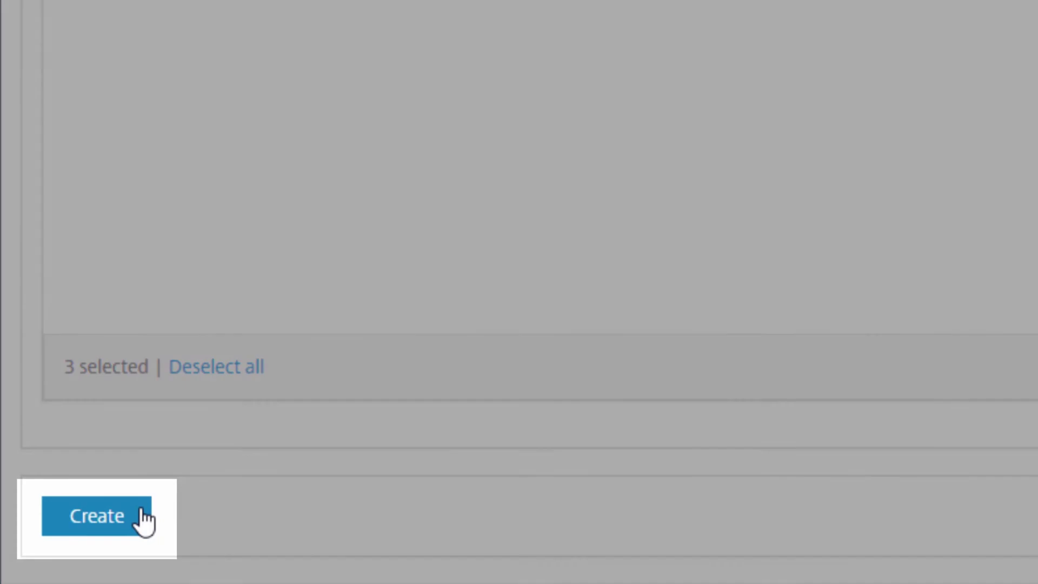
pyautogui.click(145, 517)
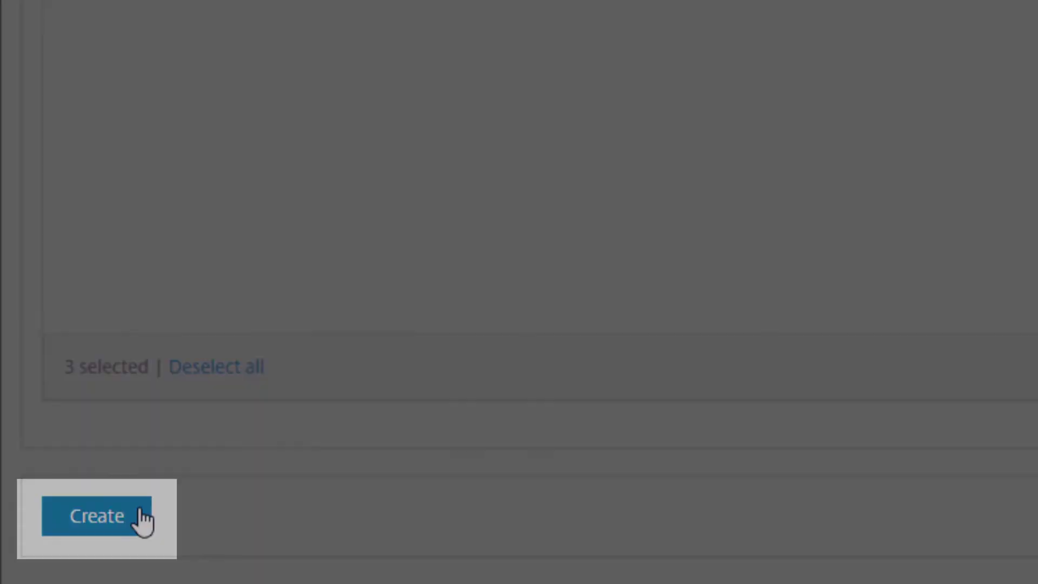